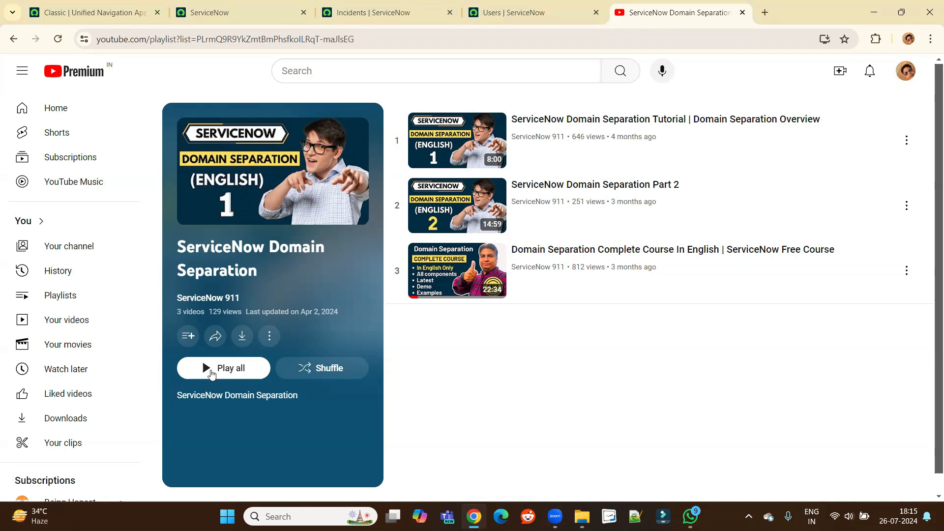
# Filter the navigator for "domain" to locate the domain modules, and examine the domain hierarchy map
pyautogui.click(106, 7)
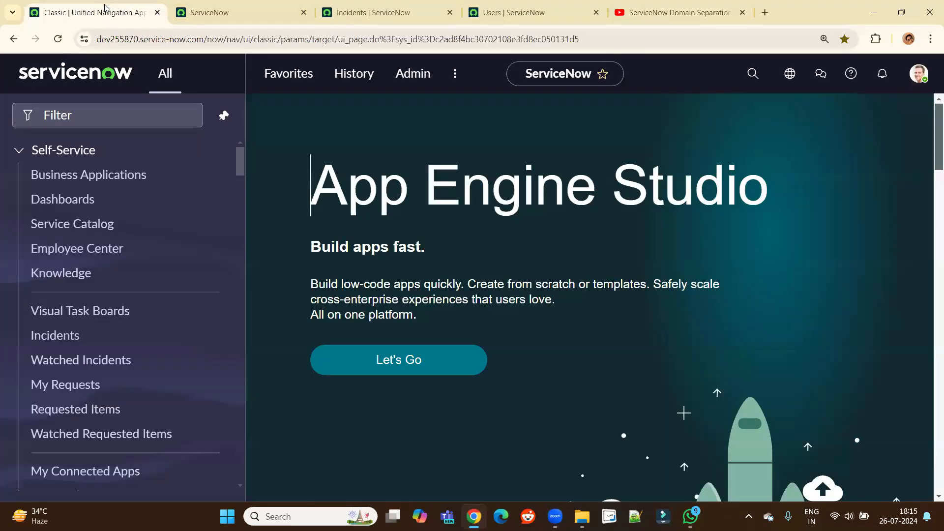
pyautogui.click(255, 6)
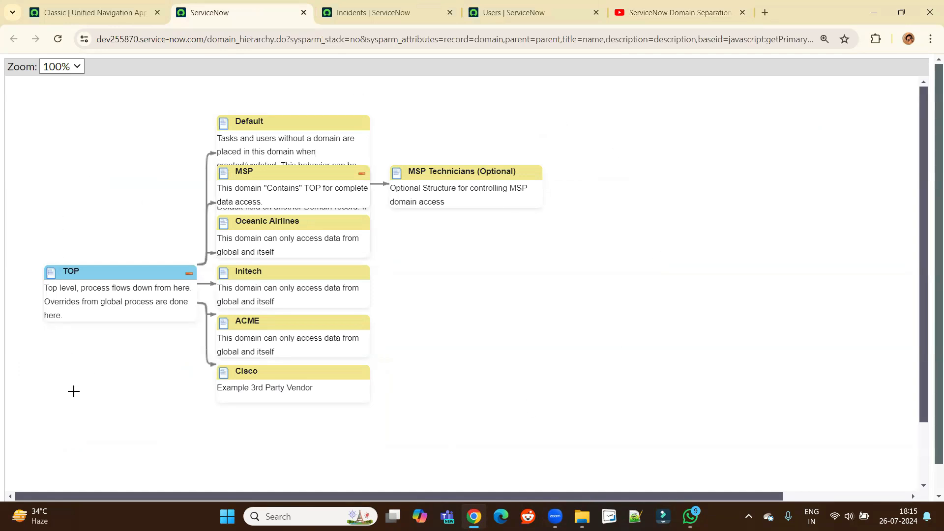
pyautogui.click(84, 14)
pyautogui.click(93, 115)
pyautogui.write('domain')
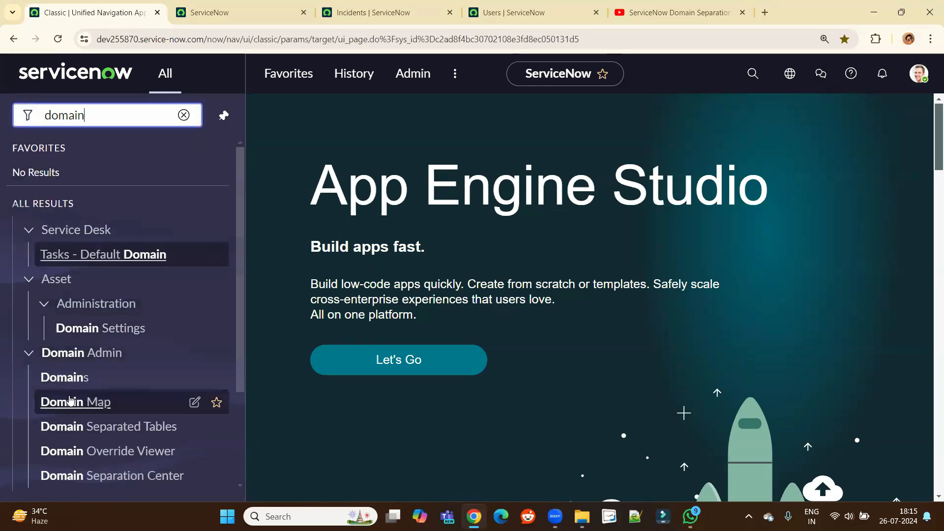
pyautogui.click(193, 18)
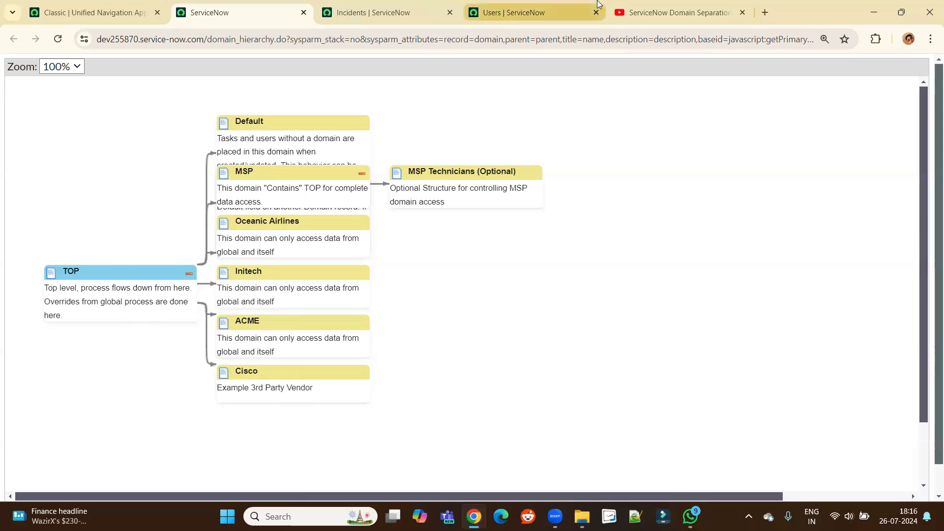
# Examine the names and assigned domains of the Cisco, msptech and msp domain users in the Users list
pyautogui.click(541, 12)
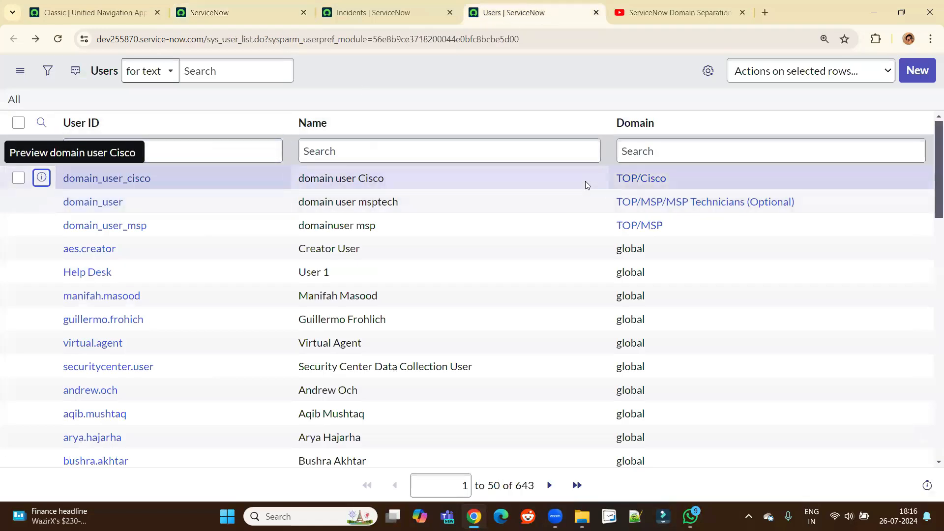
pyautogui.doubleClick(500, 180)
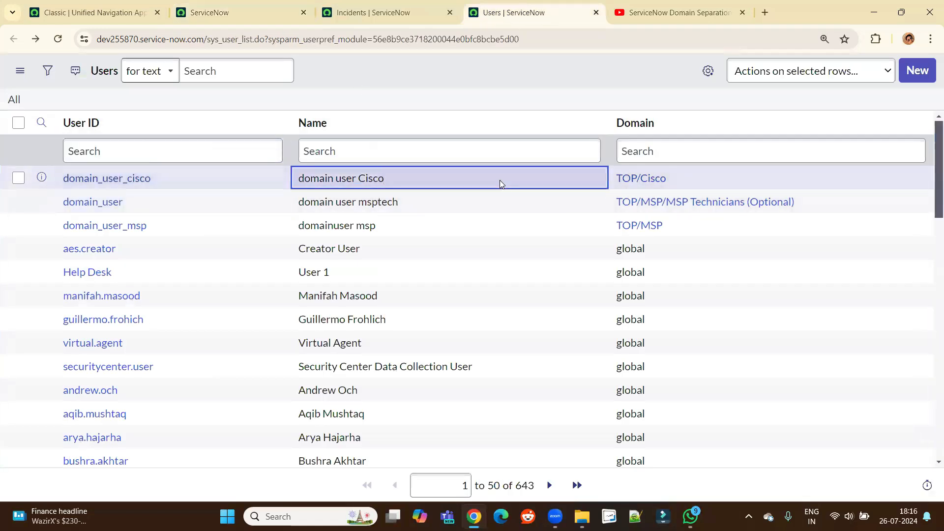
pyautogui.doubleClick(492, 204)
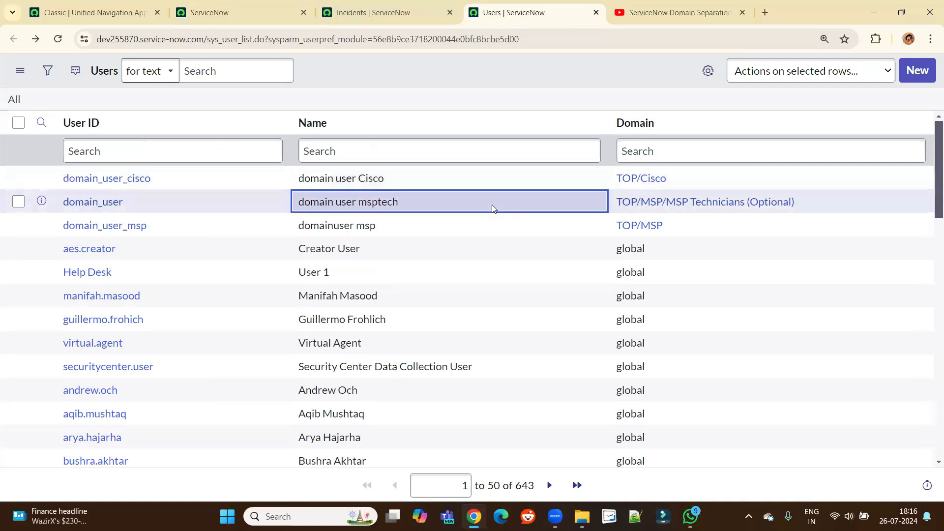
pyautogui.doubleClick(488, 228)
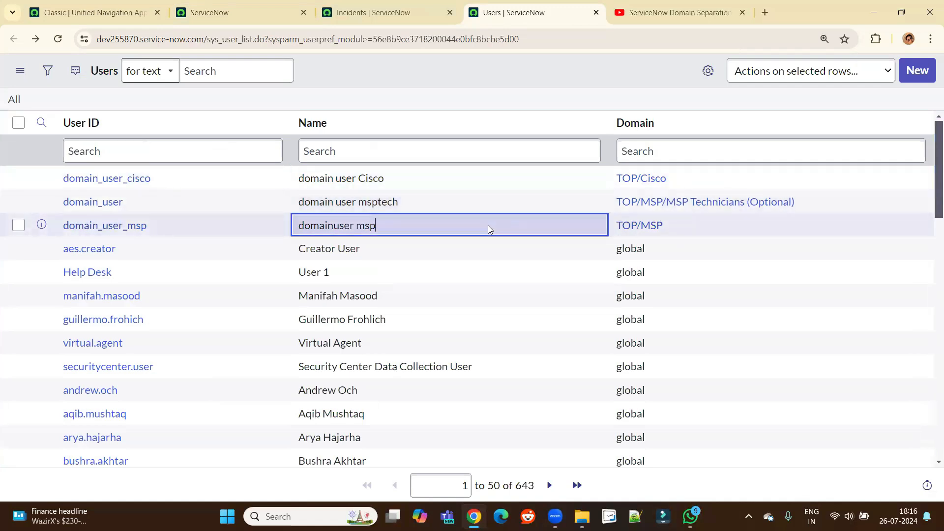
pyautogui.doubleClick(817, 204)
pyautogui.doubleClick(805, 223)
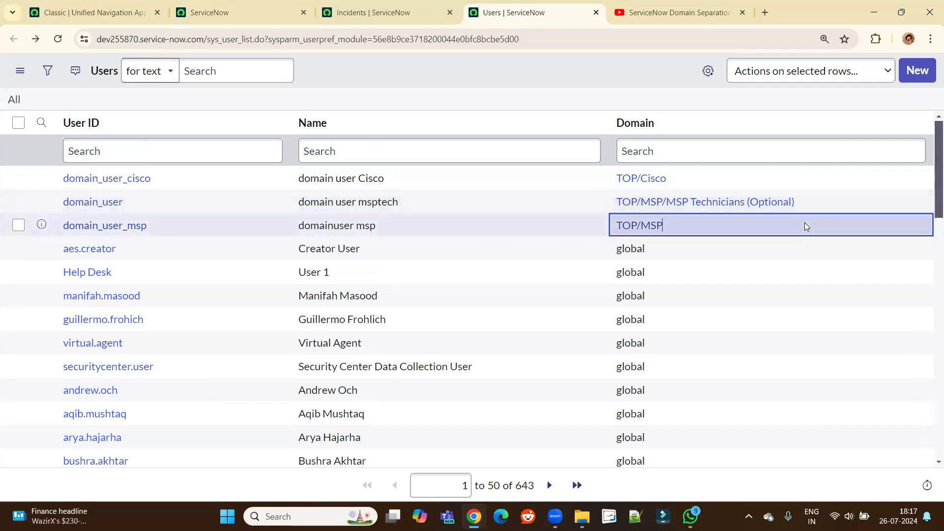
pyautogui.click(771, 183)
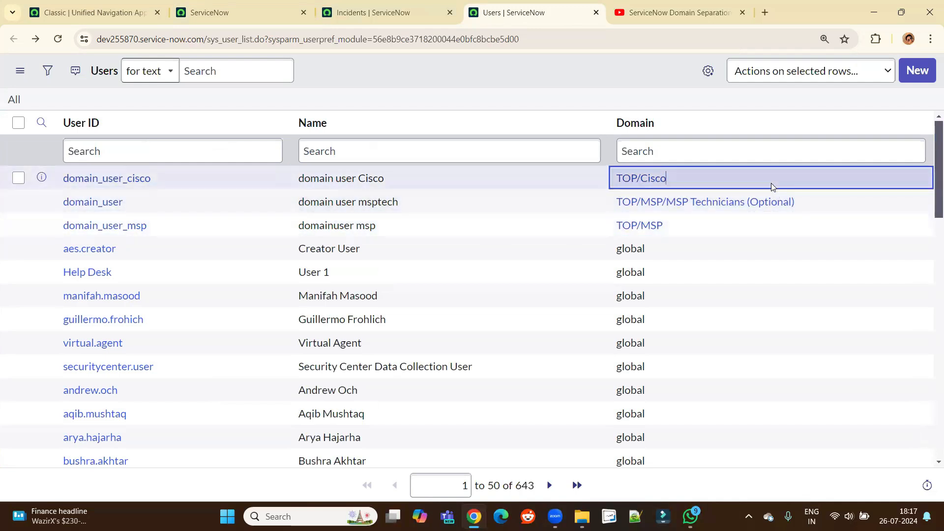
# Reload the active incidents list and examine the domain assigned to each incident
pyautogui.click(374, 13)
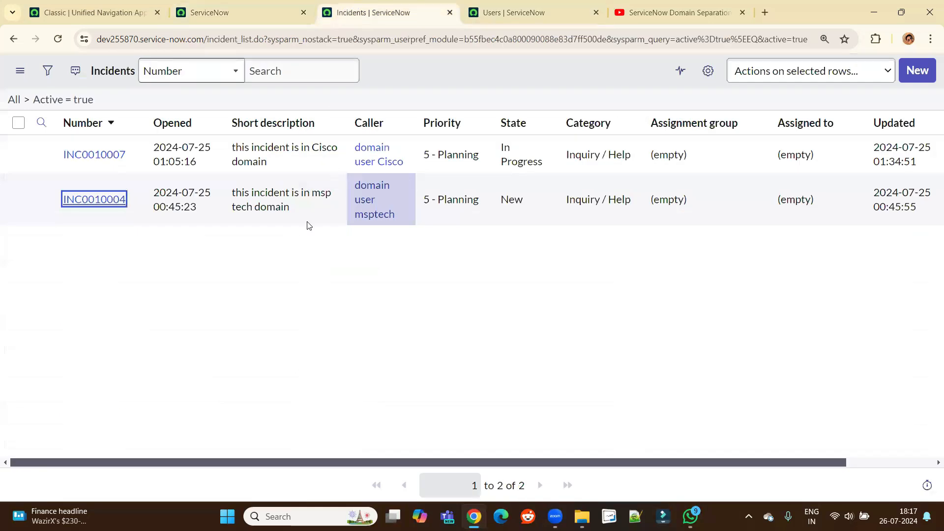
pyautogui.click(55, 44)
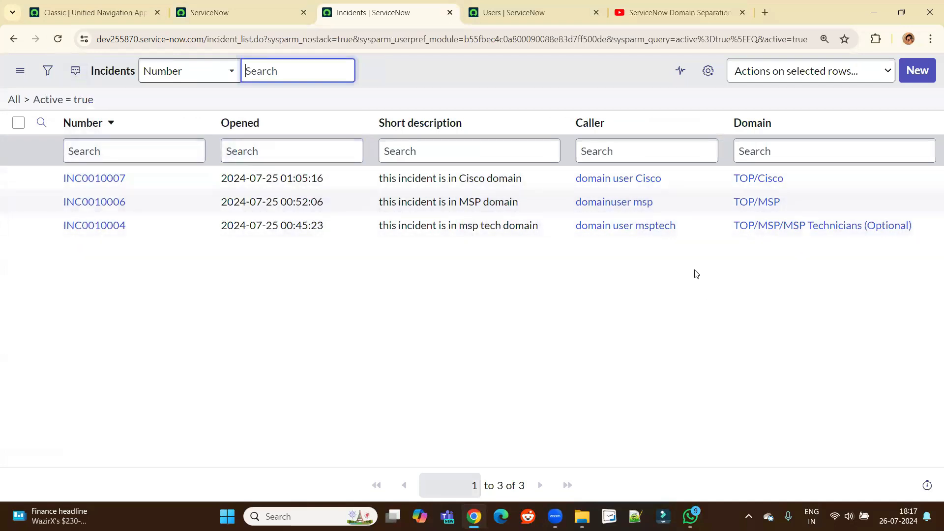
pyautogui.click(814, 179)
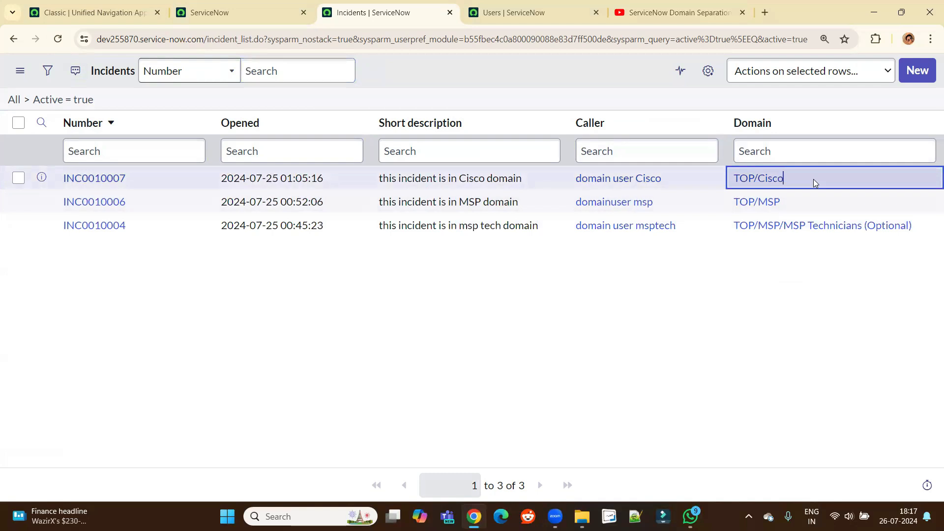
pyautogui.click(814, 199)
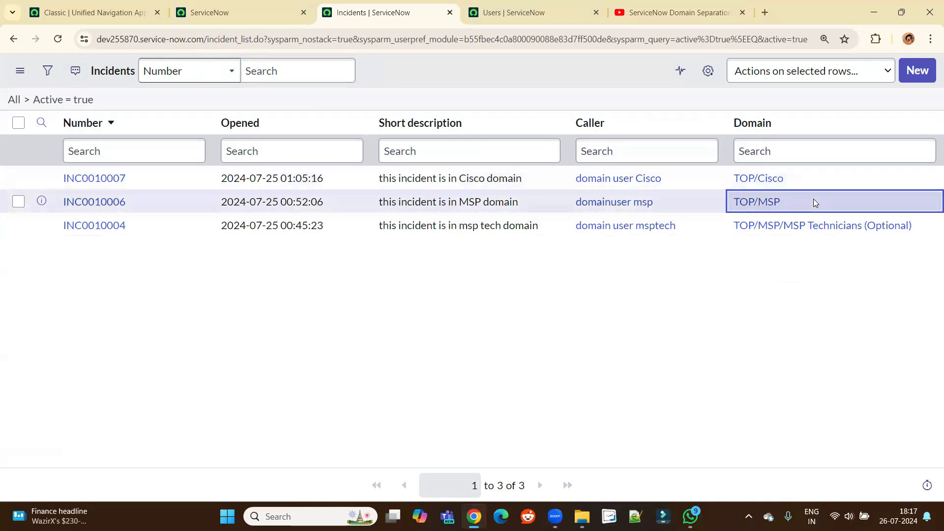
pyautogui.click(931, 231)
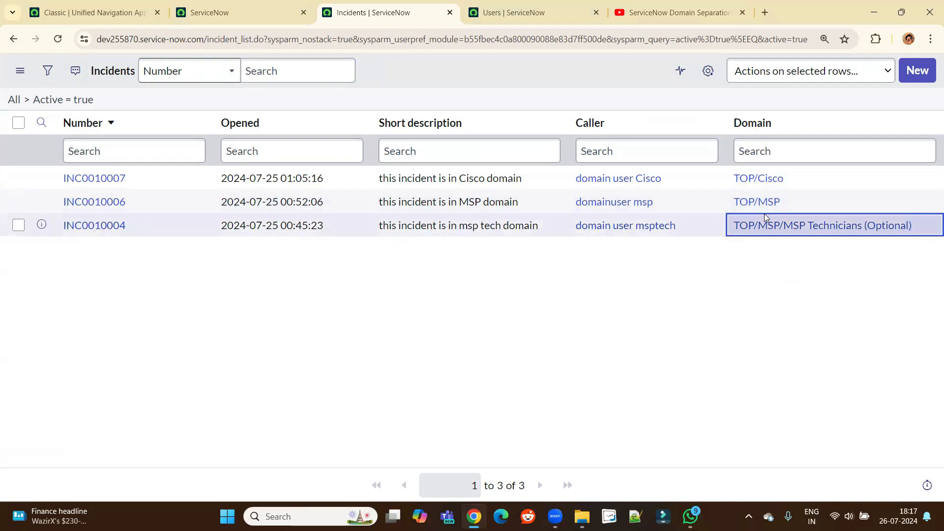
pyautogui.click(563, 308)
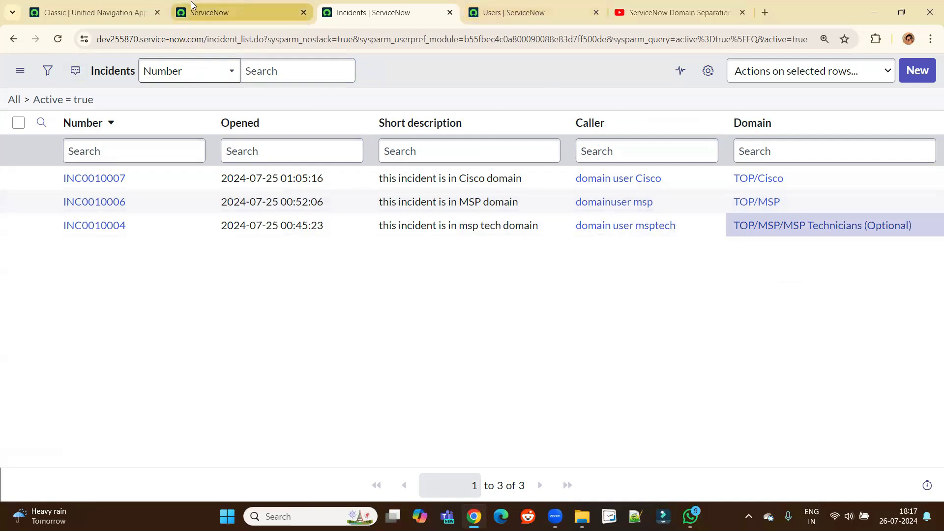
# Impersonate domain user Cisco from the recent impersonations
pyautogui.click(213, 6)
pyautogui.click(118, 7)
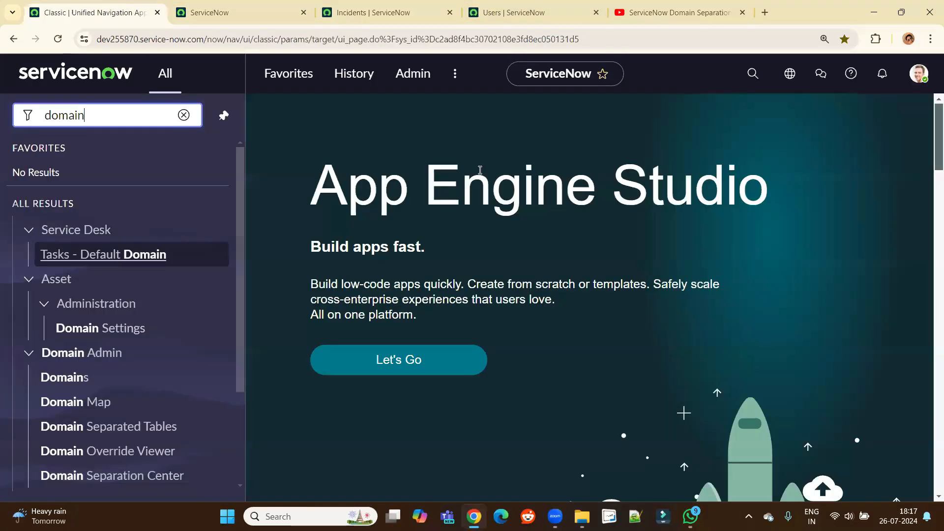
pyautogui.click(919, 73)
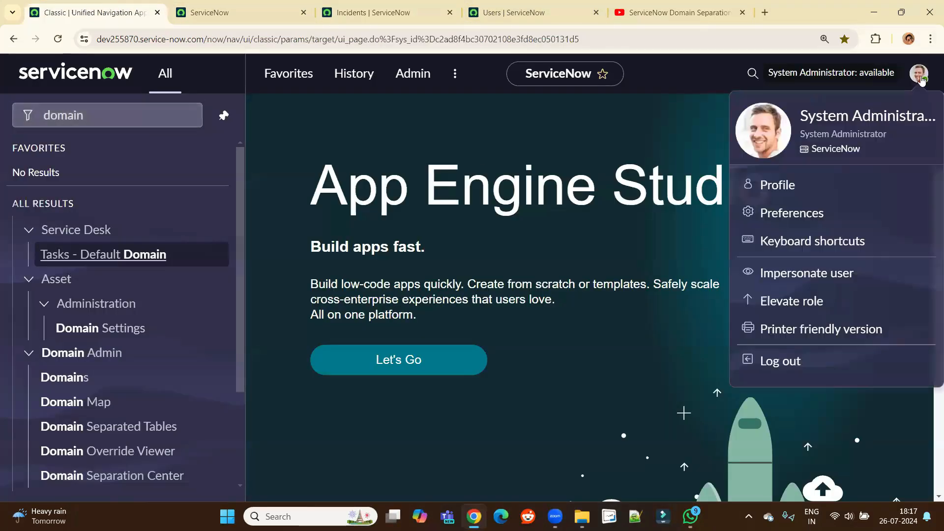
pyautogui.click(810, 276)
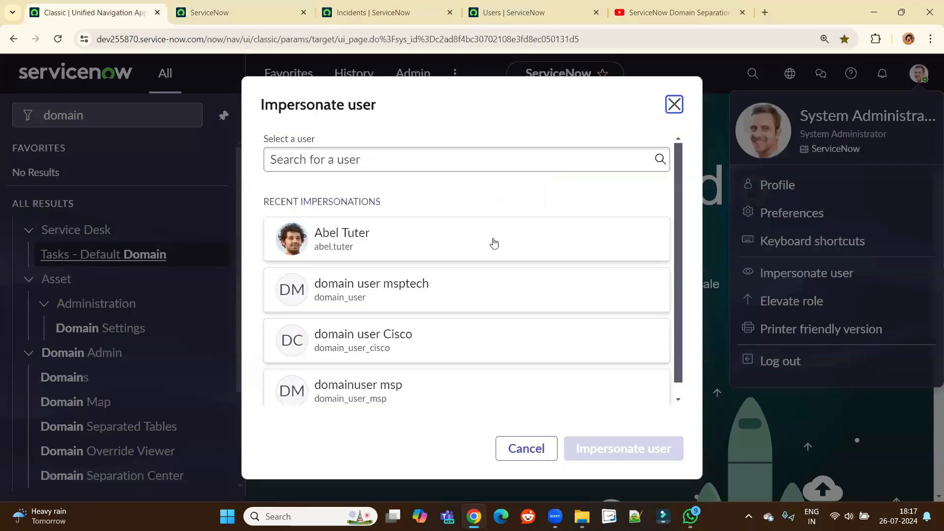
pyautogui.click(377, 345)
pyautogui.click(626, 449)
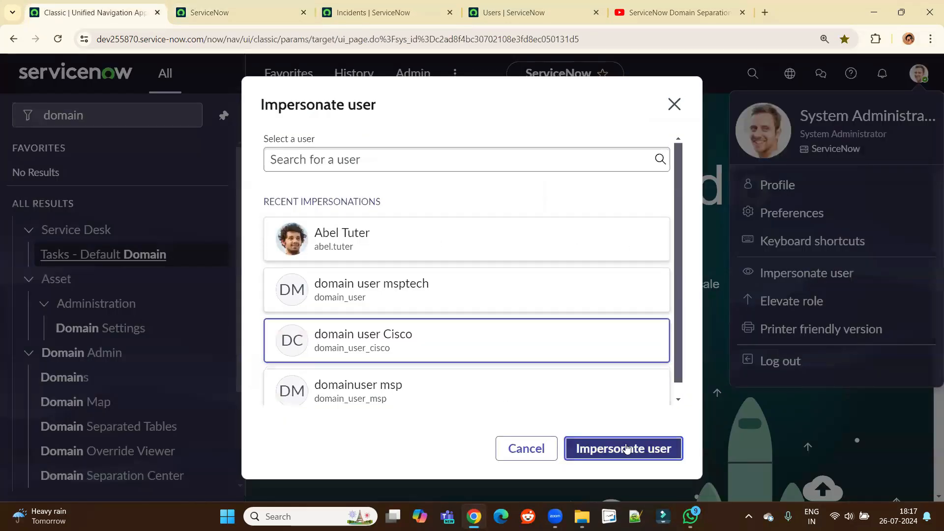
# Reload the incidents list to check which incidents domain user Cisco can see
pyautogui.click(374, 12)
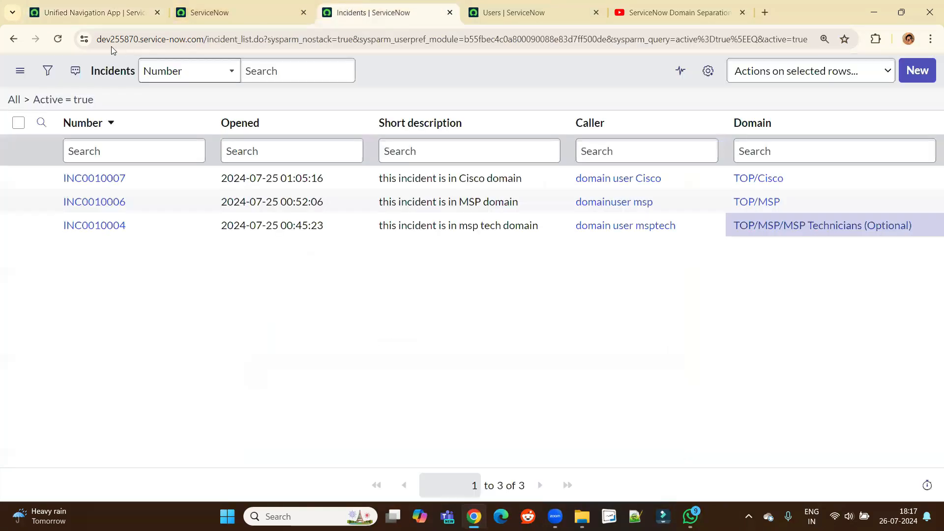
pyautogui.click(57, 39)
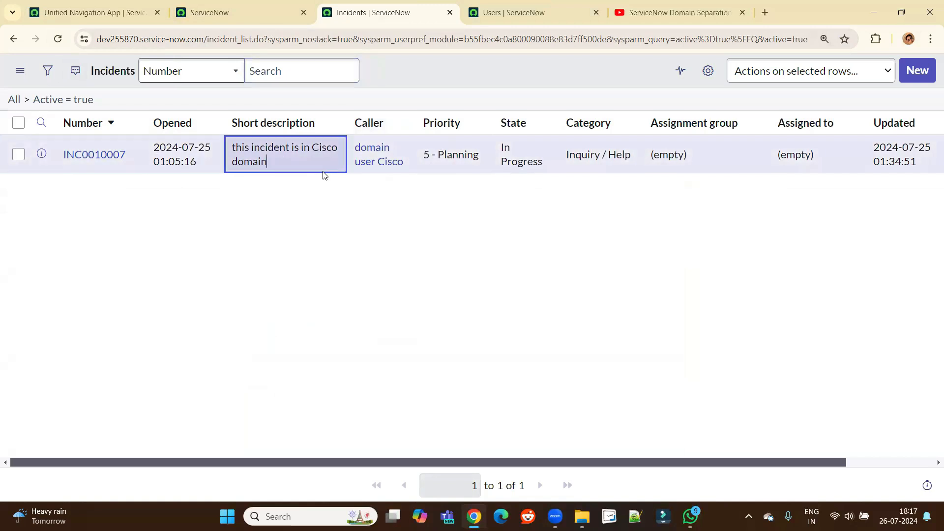
# End the impersonation of domain user Cisco and impersonate domainuser msp
pyautogui.click(118, 6)
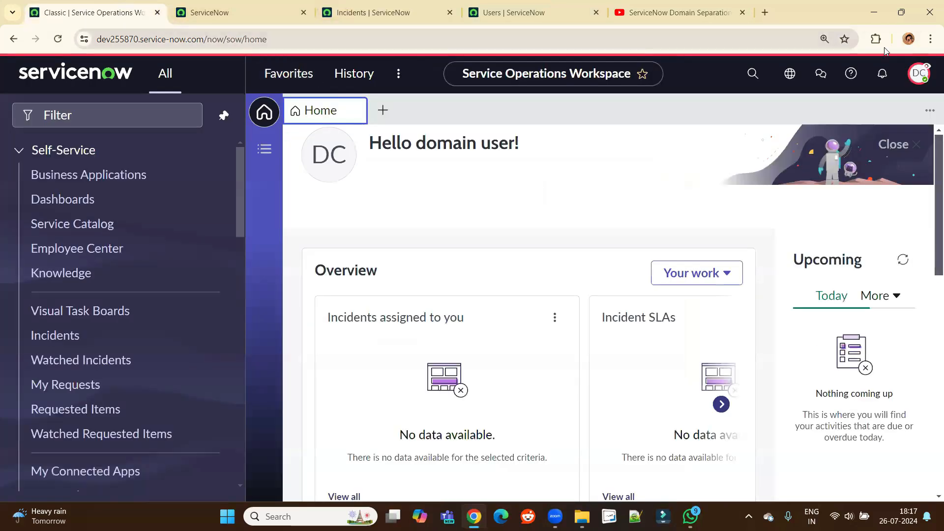
pyautogui.click(920, 73)
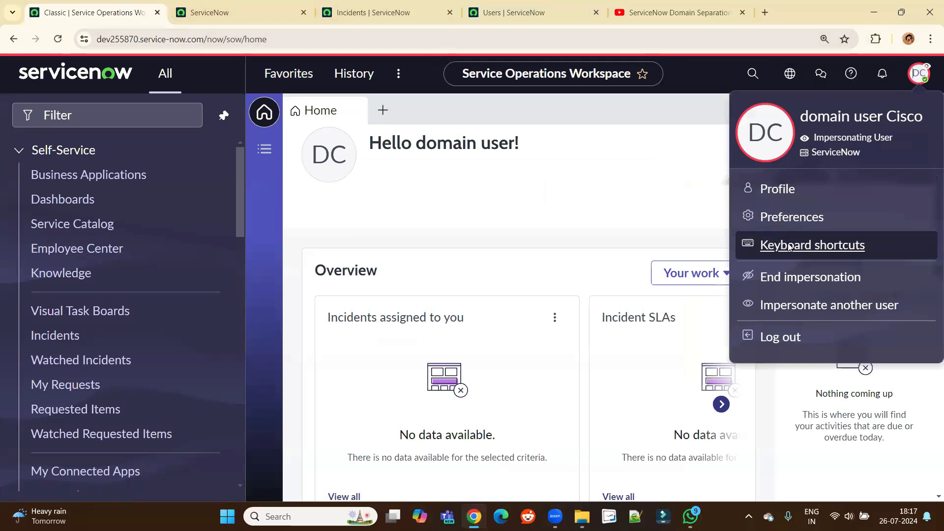
pyautogui.click(810, 278)
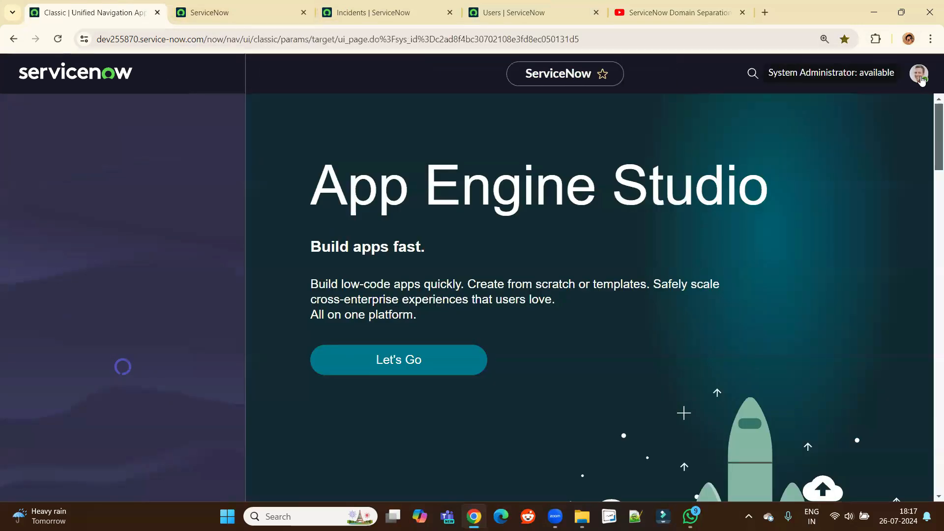
pyautogui.click(920, 75)
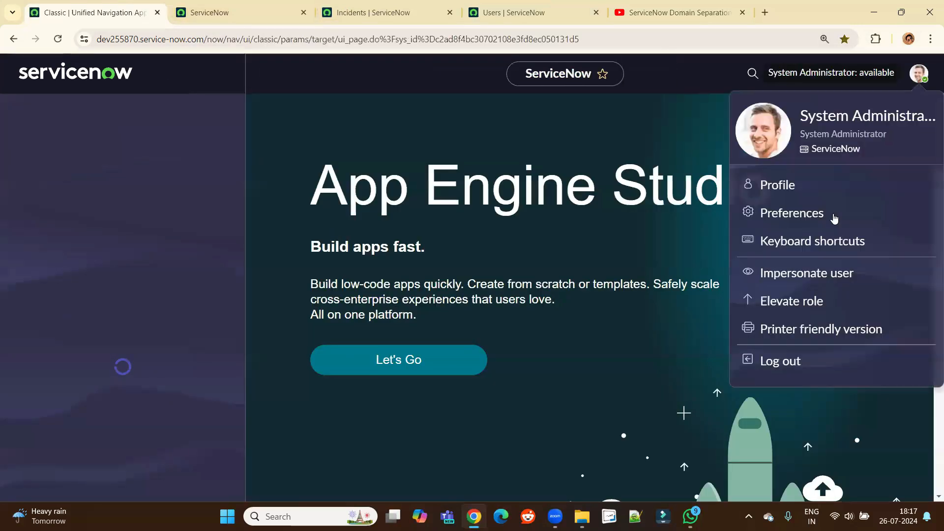
pyautogui.click(821, 272)
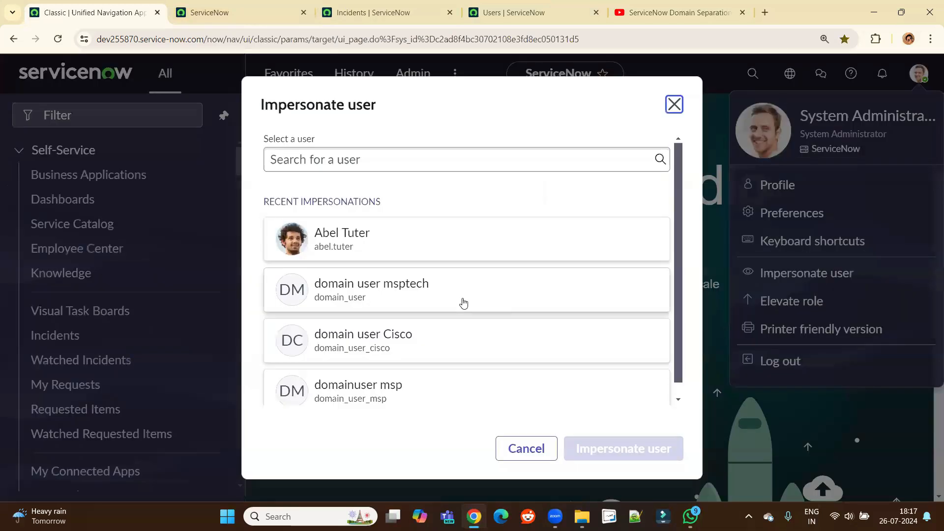
pyautogui.click(377, 401)
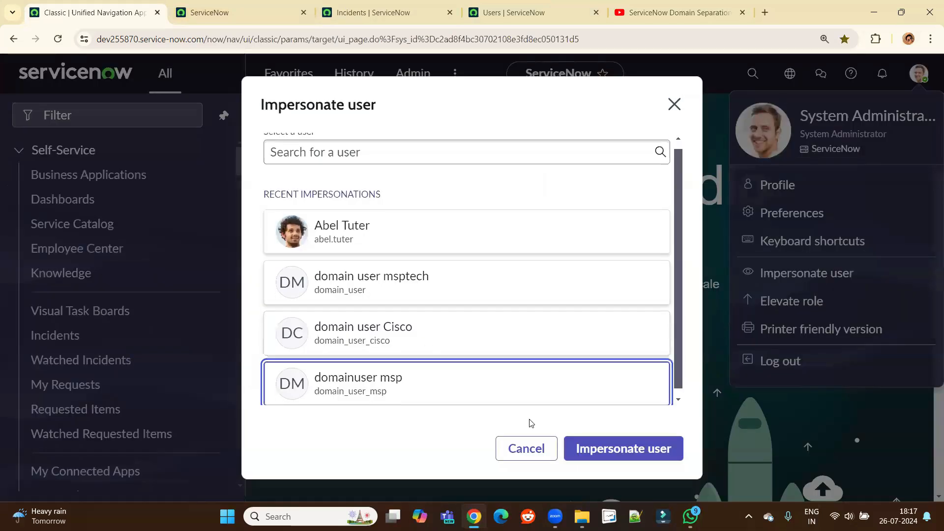
pyautogui.click(664, 449)
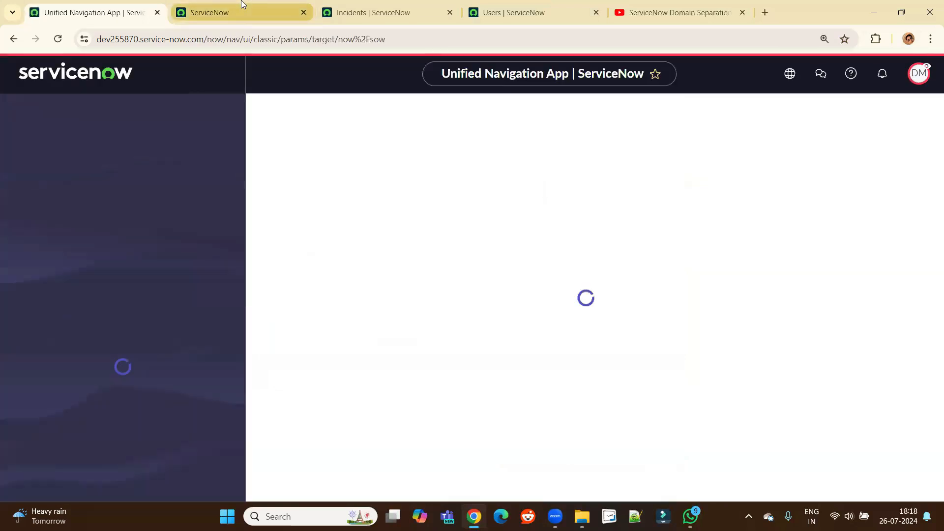
# Check the MSP domain in the hierarchy map and reload the incidents list to see domainuser msp's visible incidents
pyautogui.click(238, 11)
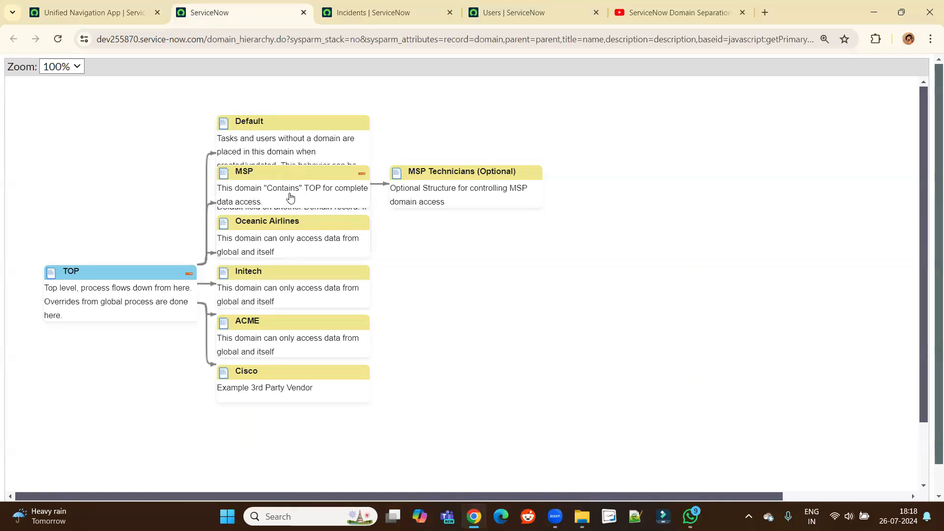
pyautogui.click(403, 11)
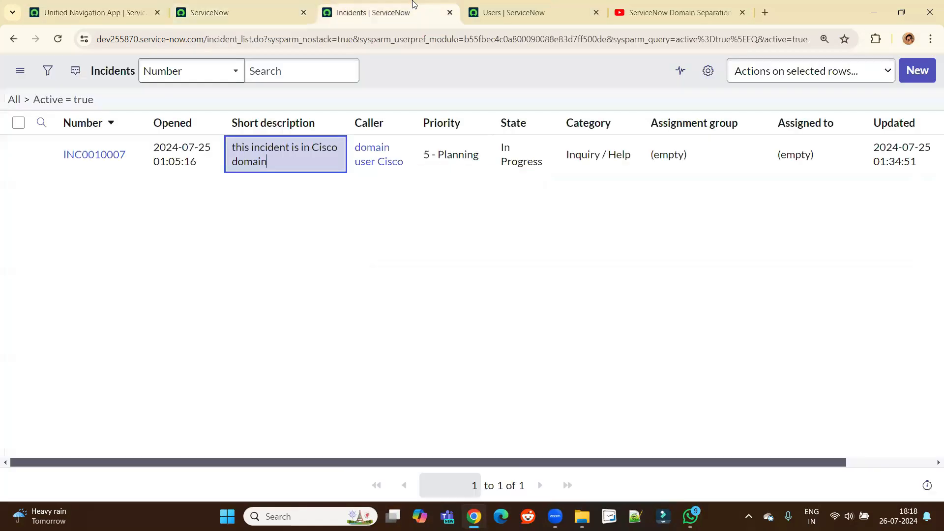
pyautogui.click(57, 39)
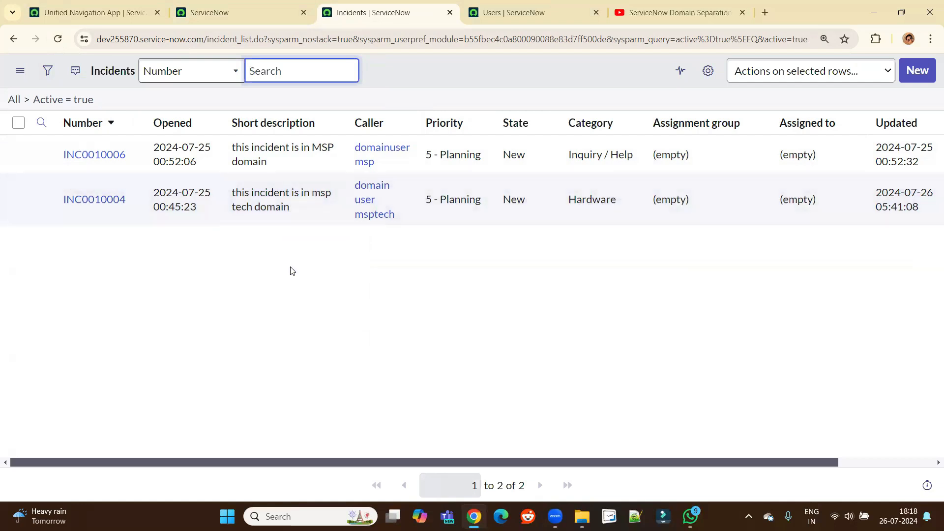
# Review MSP Technicians in the domain hierarchy map and end the impersonation of domainuser msp
pyautogui.click(236, 12)
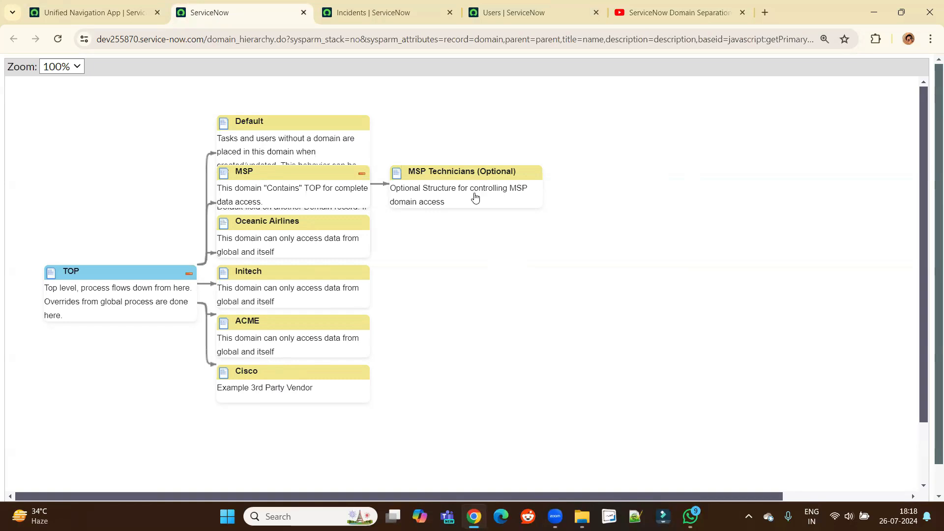
pyautogui.click(93, 12)
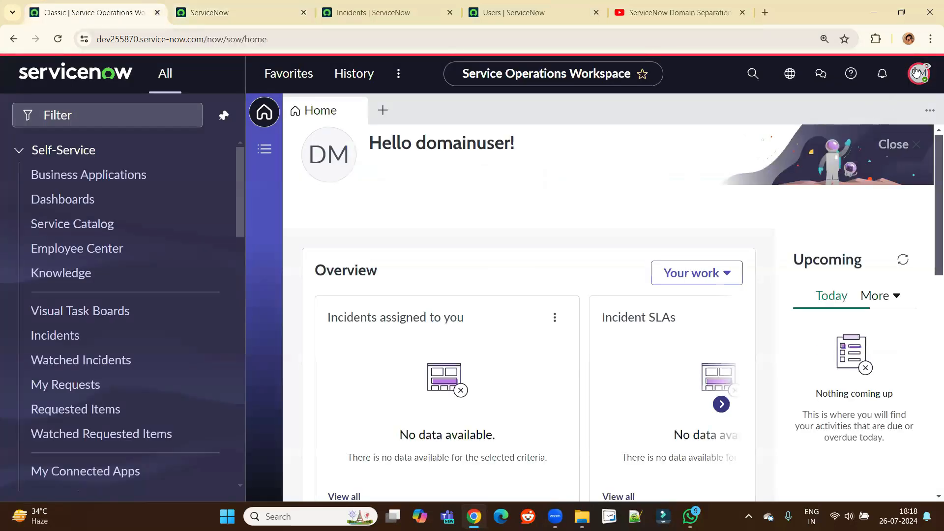
pyautogui.click(917, 72)
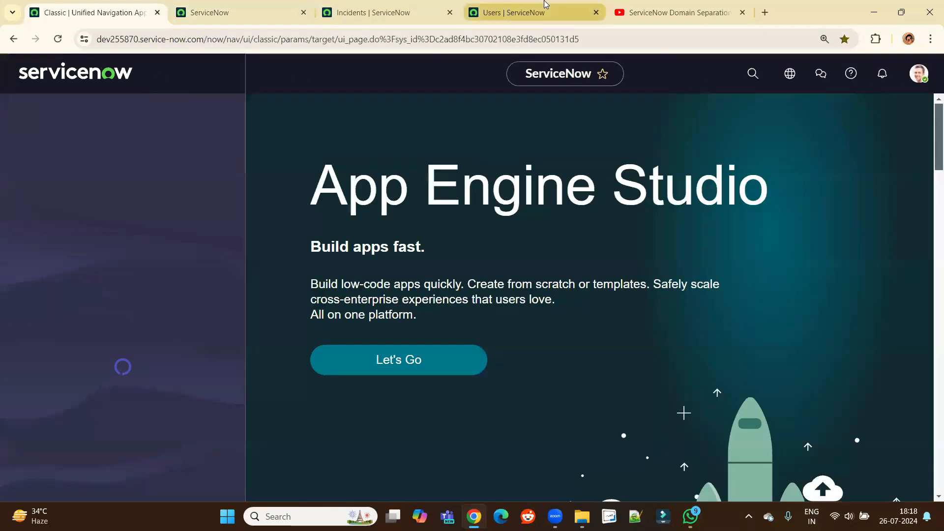
# Open domain user Cisco's record from the Users list in a separate browser tab and view its visibility domains
pyautogui.click(545, 5)
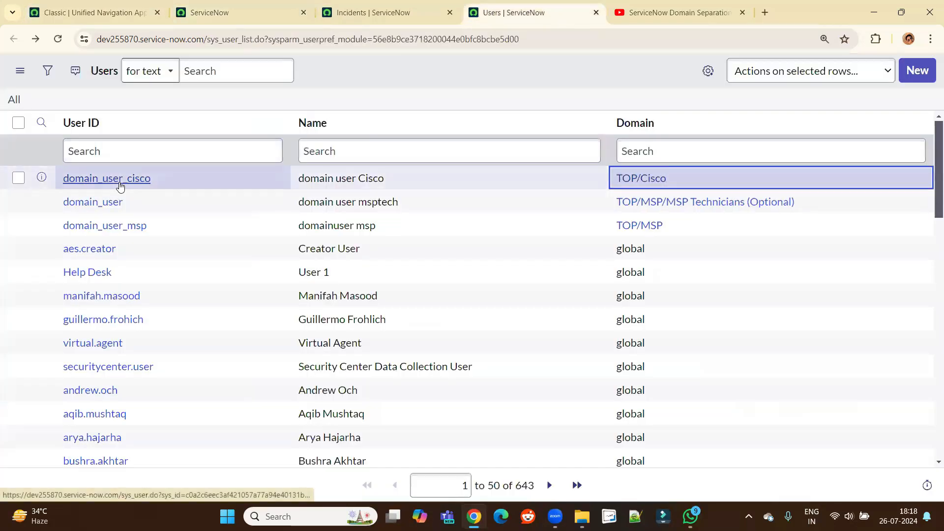
pyautogui.keyDown('ctrl'); pyautogui.click(120, 182); pyautogui.keyUp('ctrl')
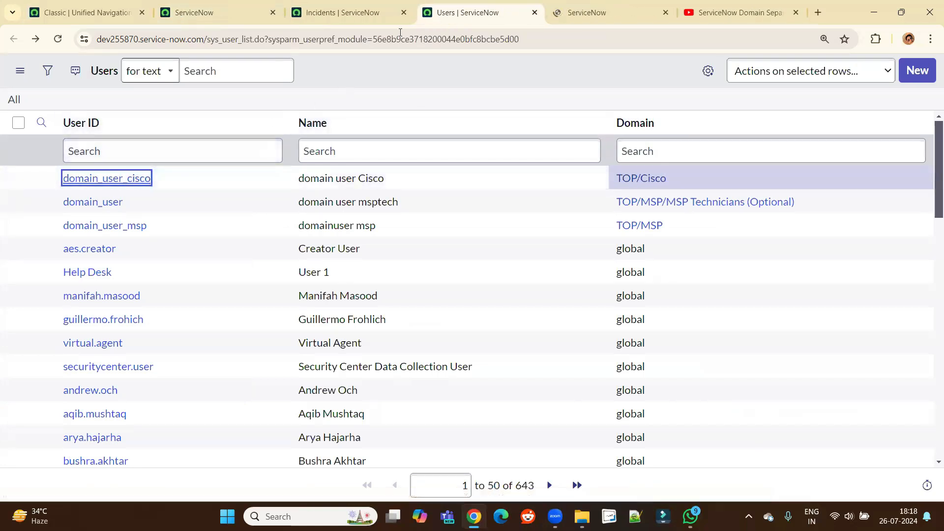
pyautogui.click(589, 6)
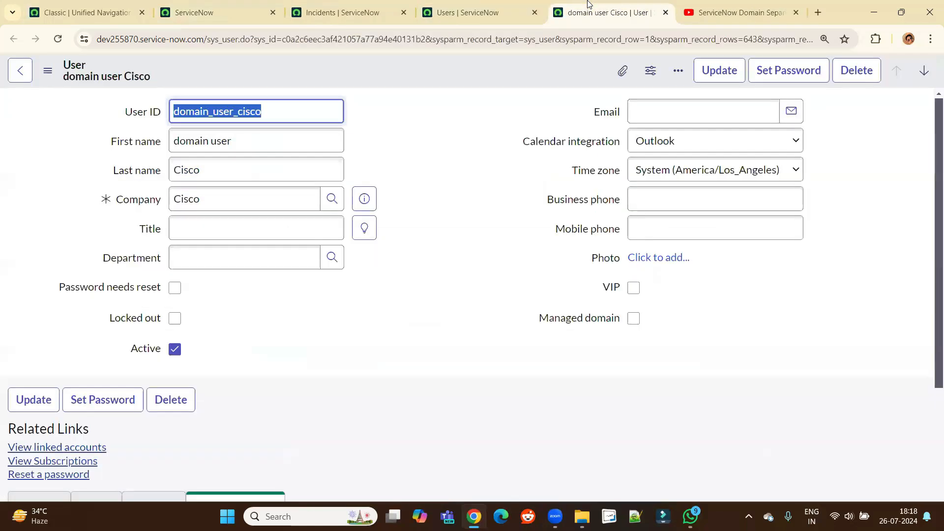
pyautogui.click(466, 300)
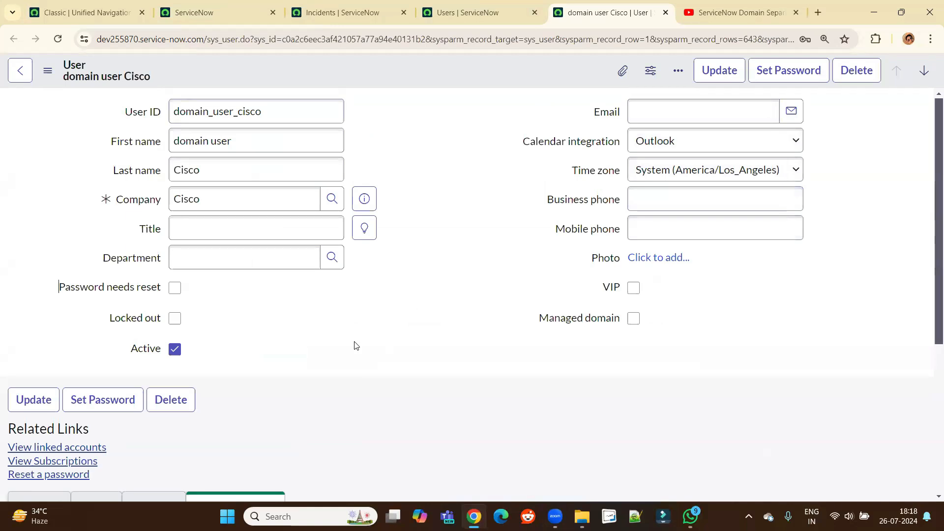
pyautogui.scroll(-4, 342, 368)
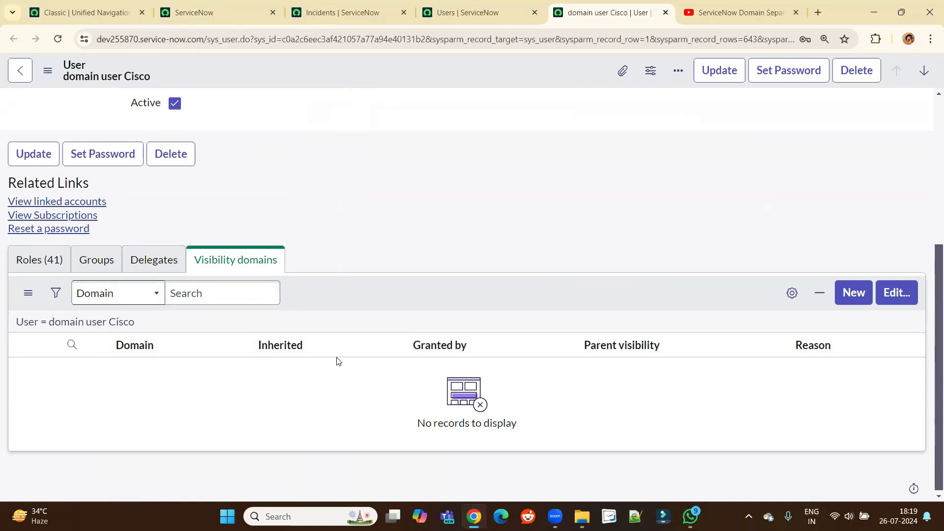
pyautogui.click(896, 293)
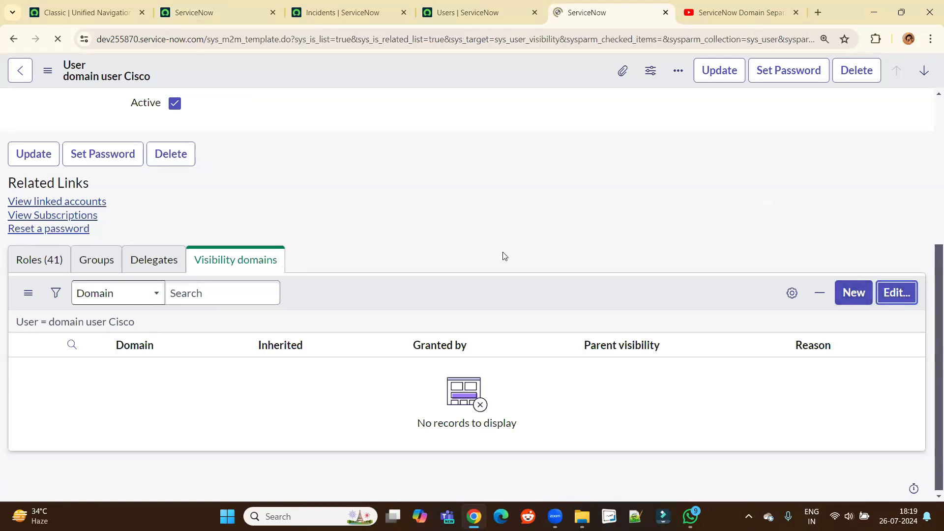
pyautogui.click(203, 286)
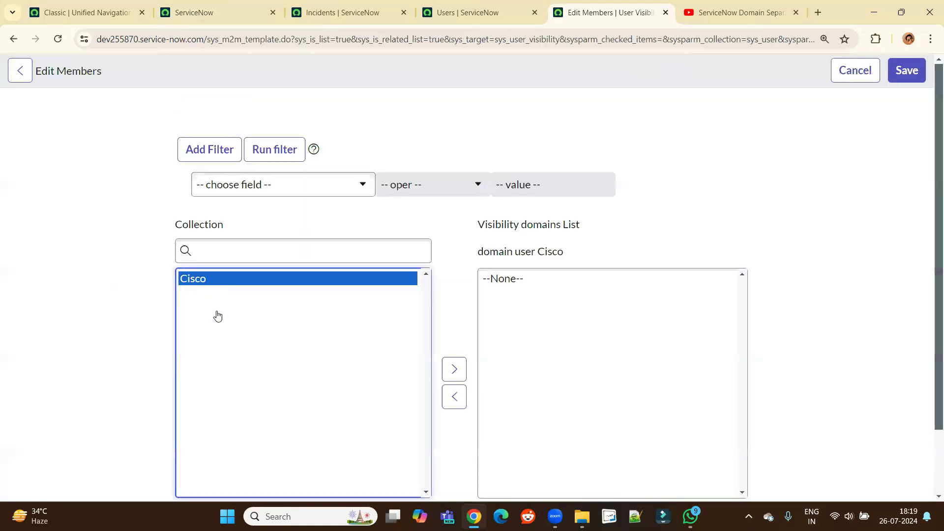
pyautogui.scroll(-1, 363, 333)
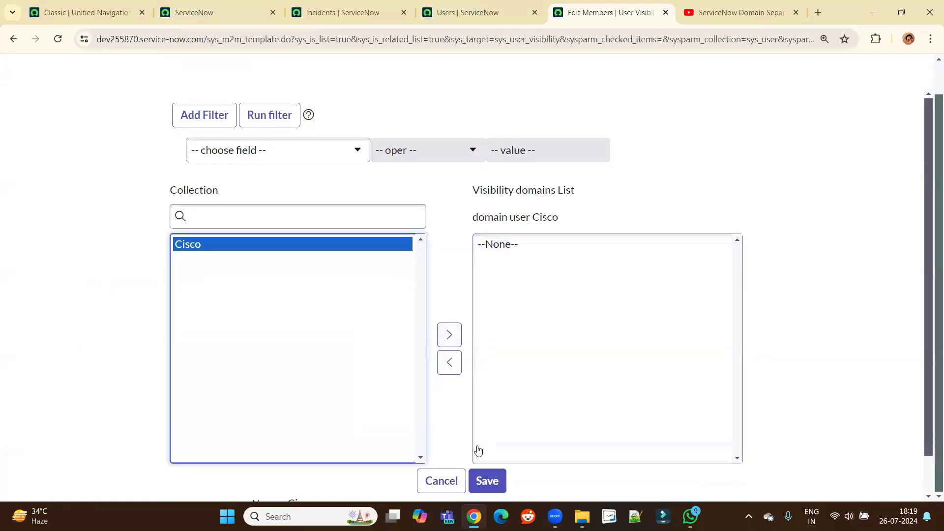
pyautogui.click(441, 481)
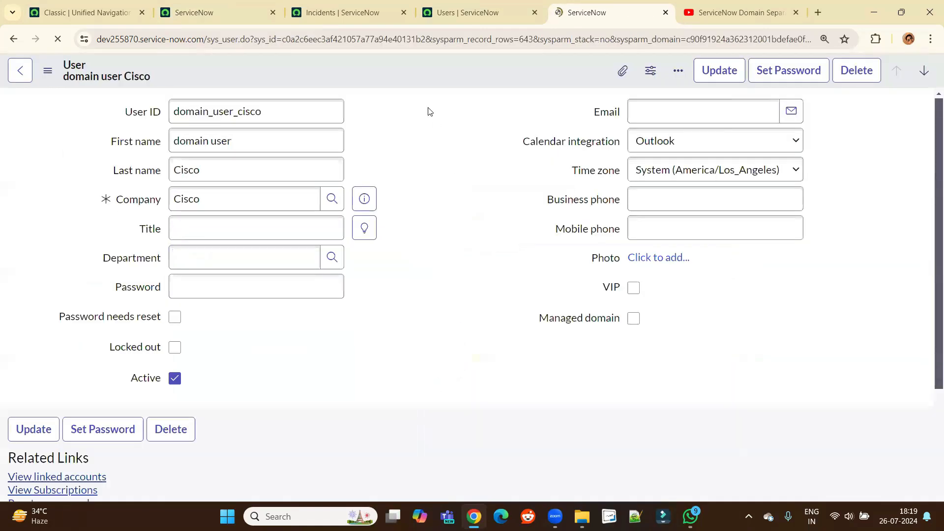
# Expand the domain scope on domain user Cisco's record and add MSP Technicians (Optional) to the user's visibility domains
pyautogui.rightClick(418, 72)
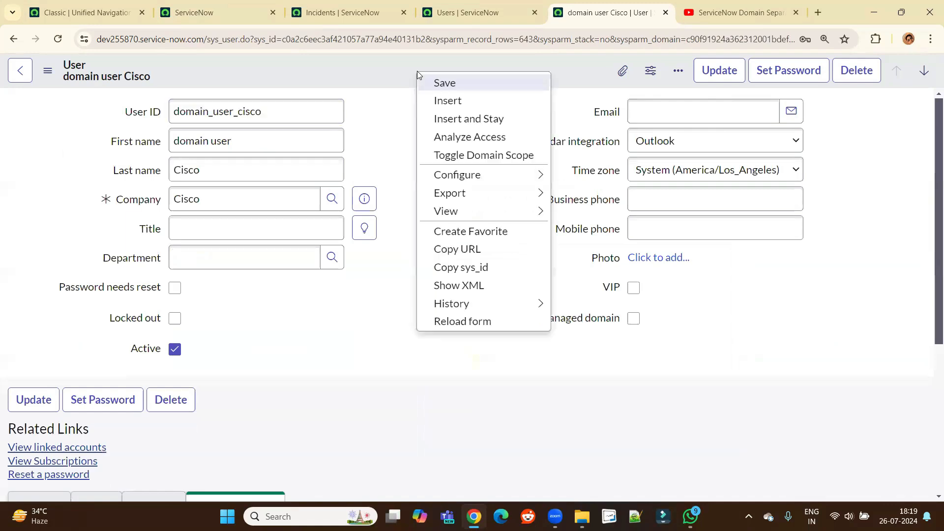
pyautogui.click(471, 155)
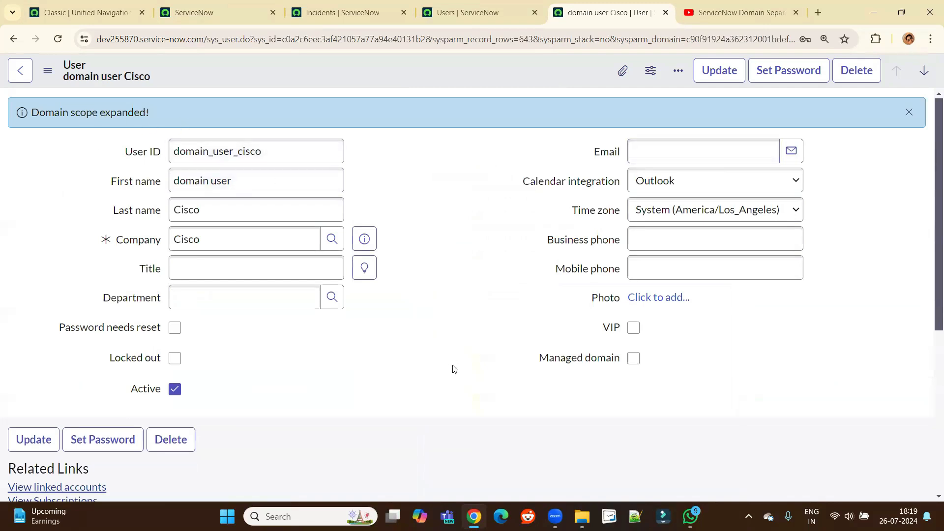
pyautogui.scroll(-3, 445, 370)
pyautogui.click(897, 399)
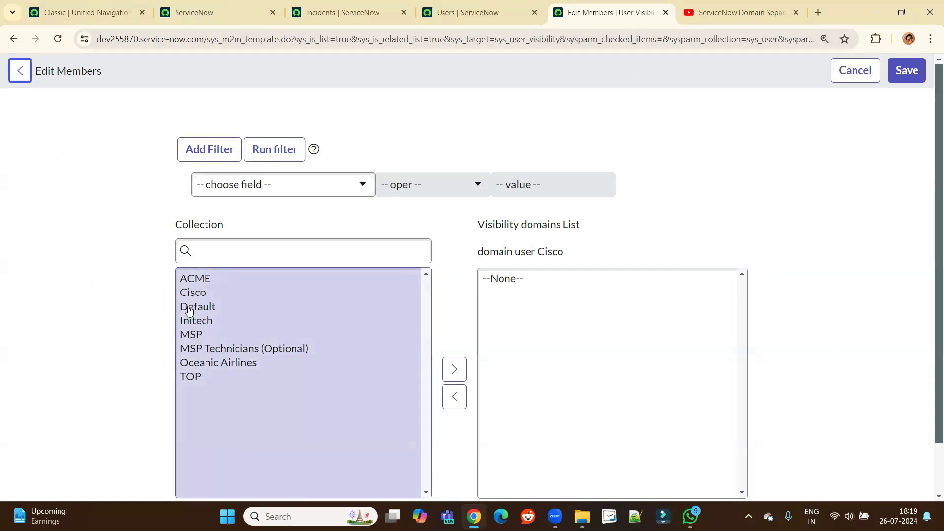
pyautogui.click(200, 351)
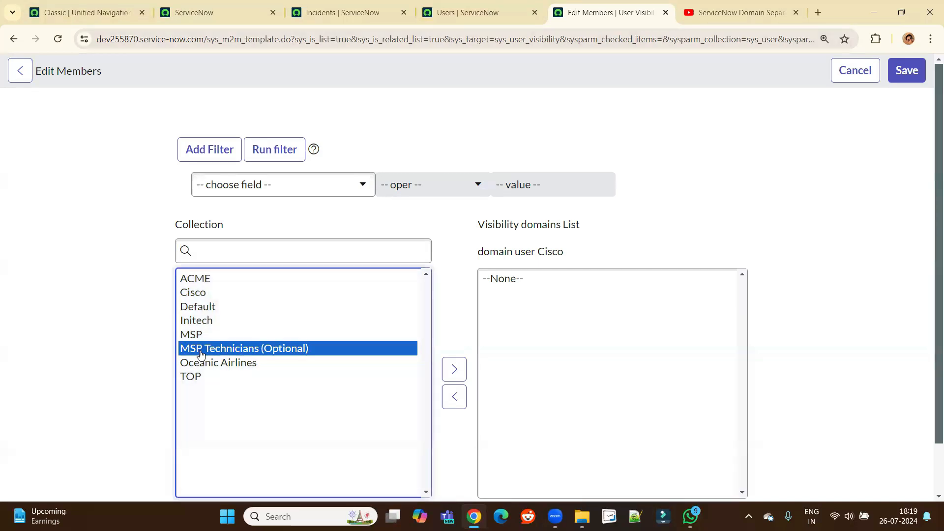
pyautogui.click(453, 377)
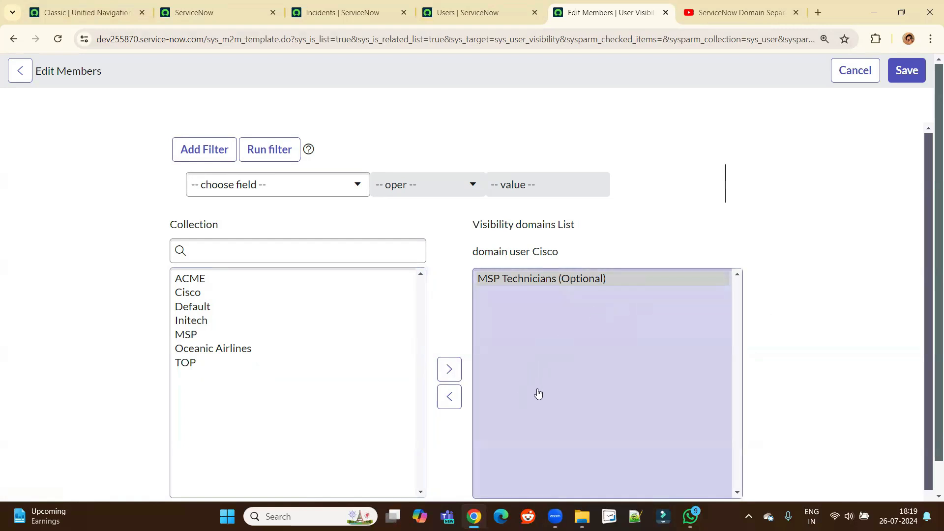
pyautogui.click(916, 72)
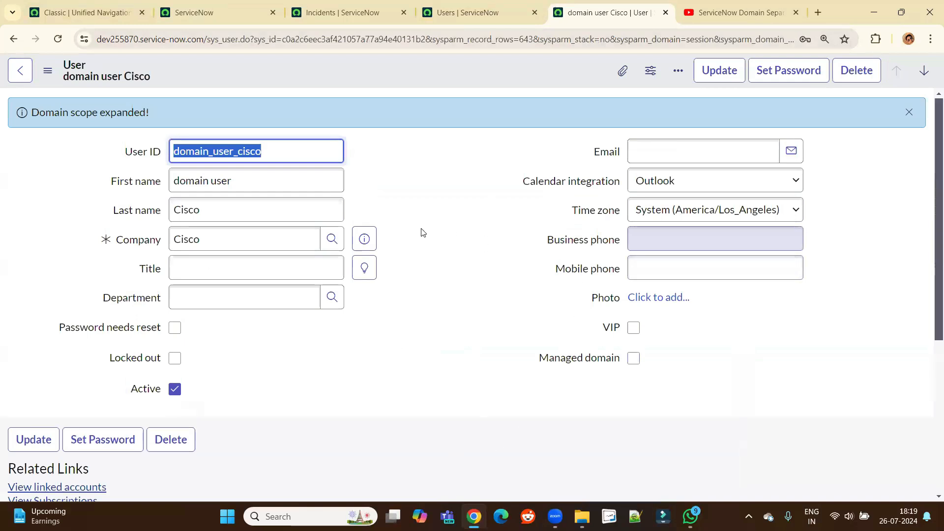
pyautogui.click(439, 209)
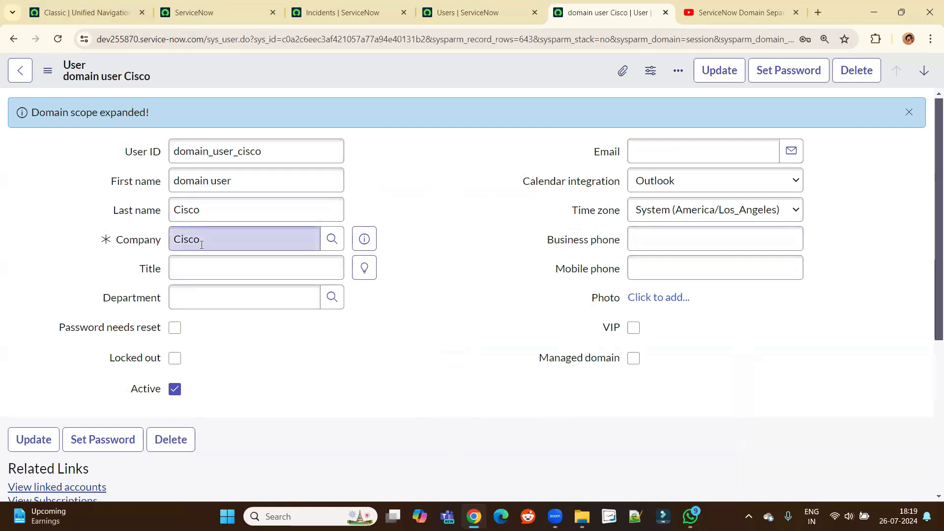
pyautogui.scroll(-5, 268, 400)
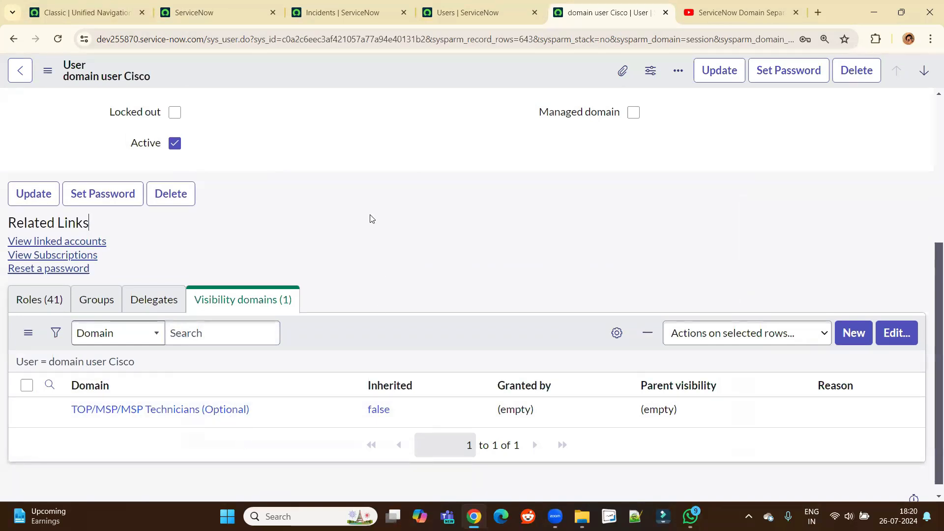
# Impersonate domain user Cisco from the main ServiceNow page
pyautogui.click(86, 12)
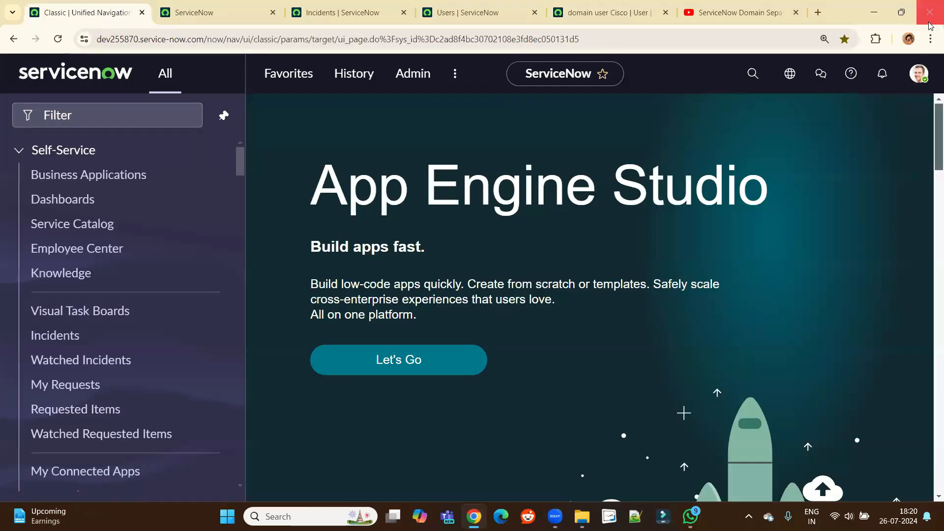
pyautogui.click(918, 75)
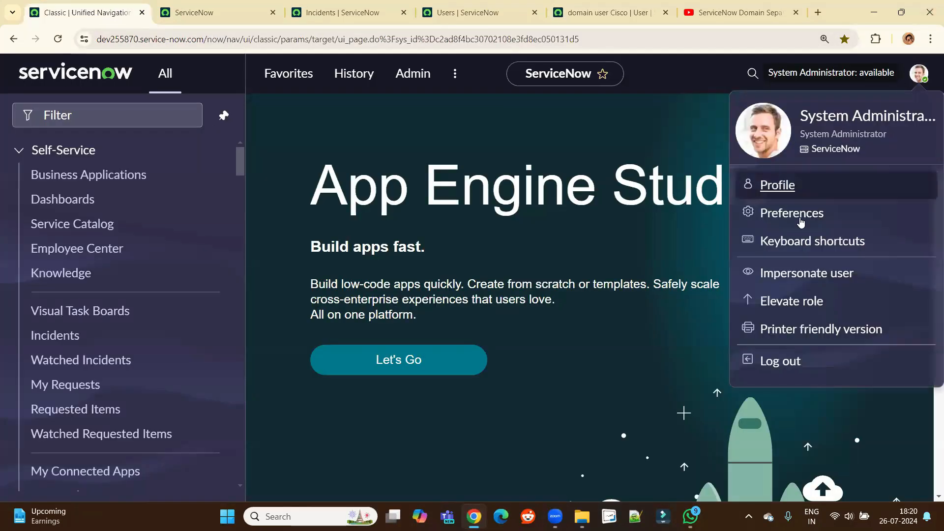
pyautogui.click(797, 276)
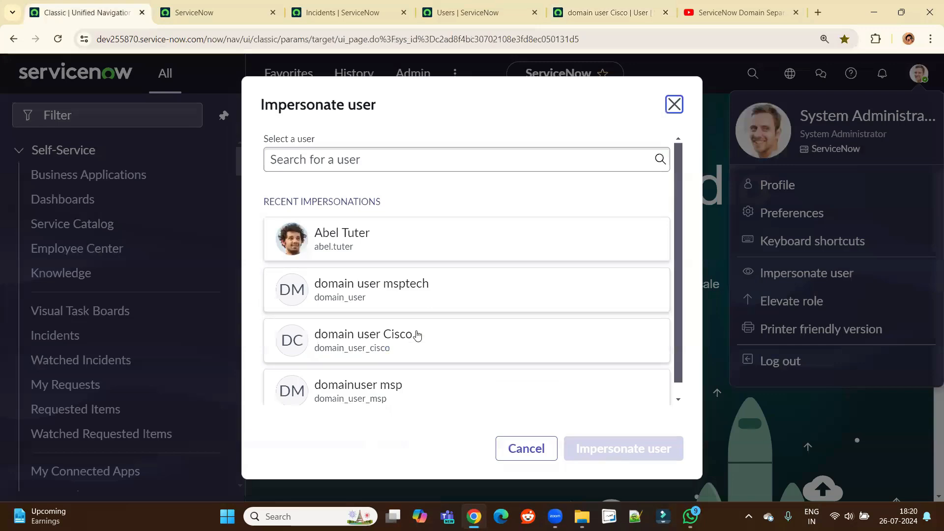
pyautogui.click(416, 335)
pyautogui.click(624, 448)
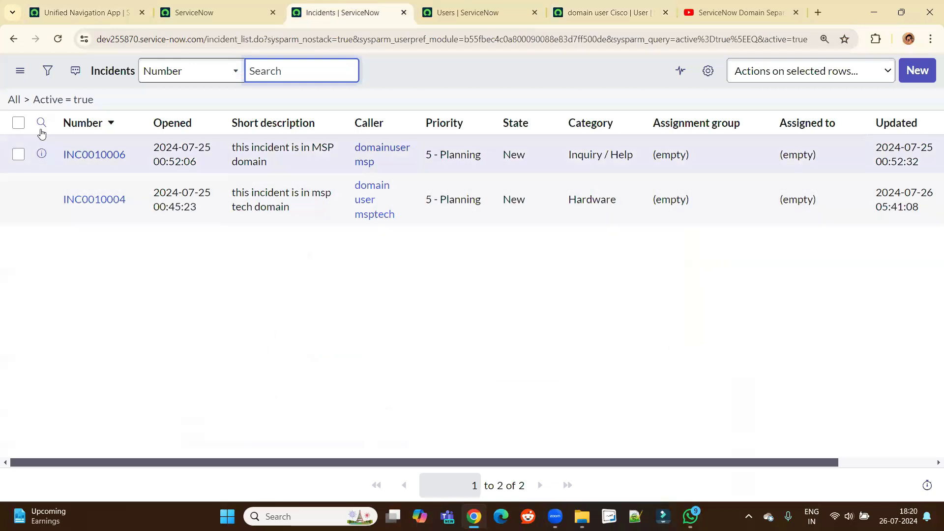
# Reload the incidents list and compare the callers of the incidents domain user Cisco can see
pyautogui.click(57, 39)
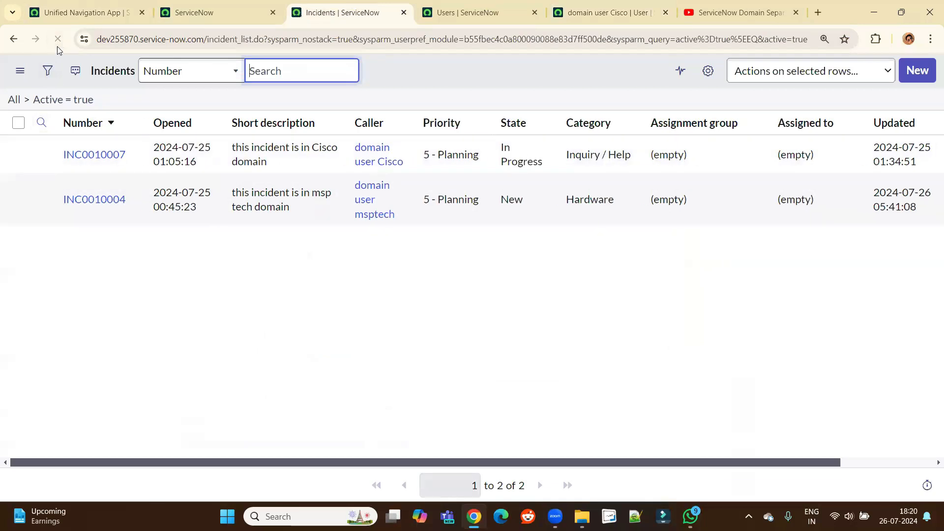
pyautogui.click(413, 167)
pyautogui.click(404, 220)
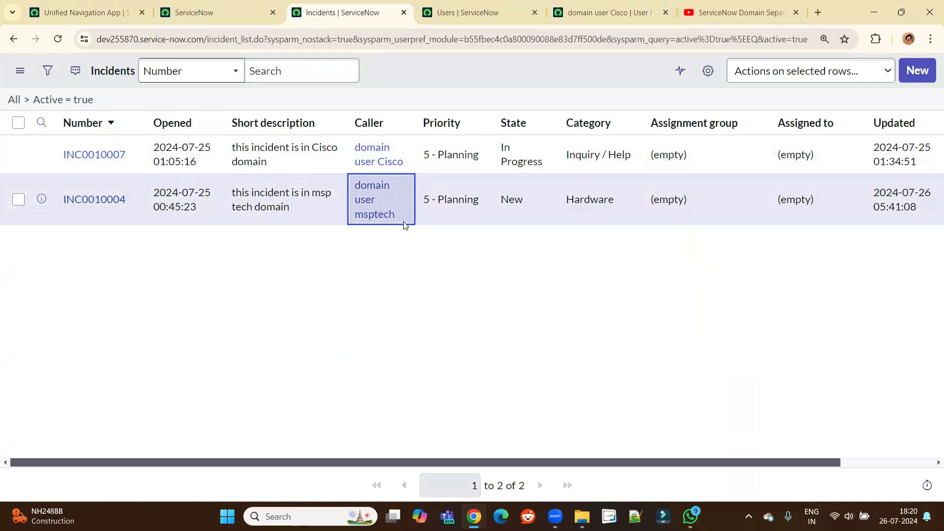
# Return to domain user Cisco's record and review the domains listed under its visibility domains
pyautogui.click(610, 12)
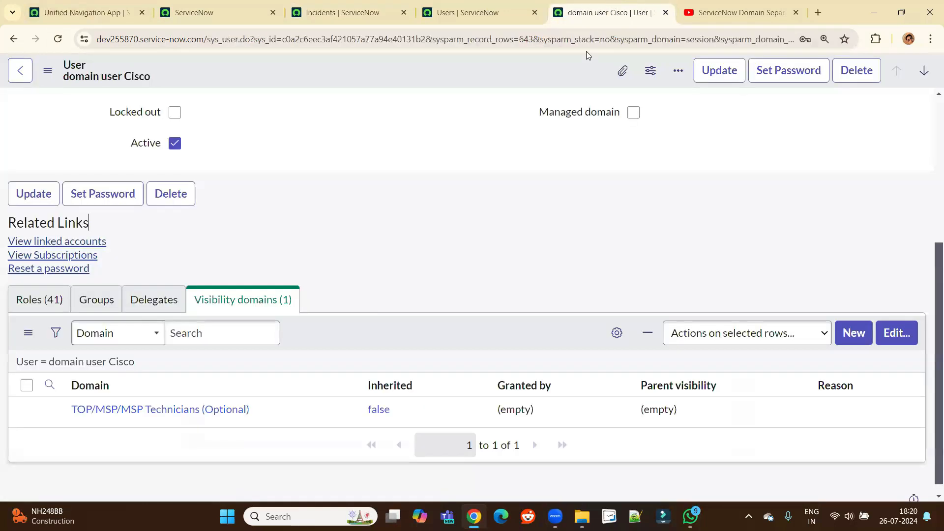
pyautogui.press('Down')
pyautogui.press('Down')
pyautogui.press('Down')
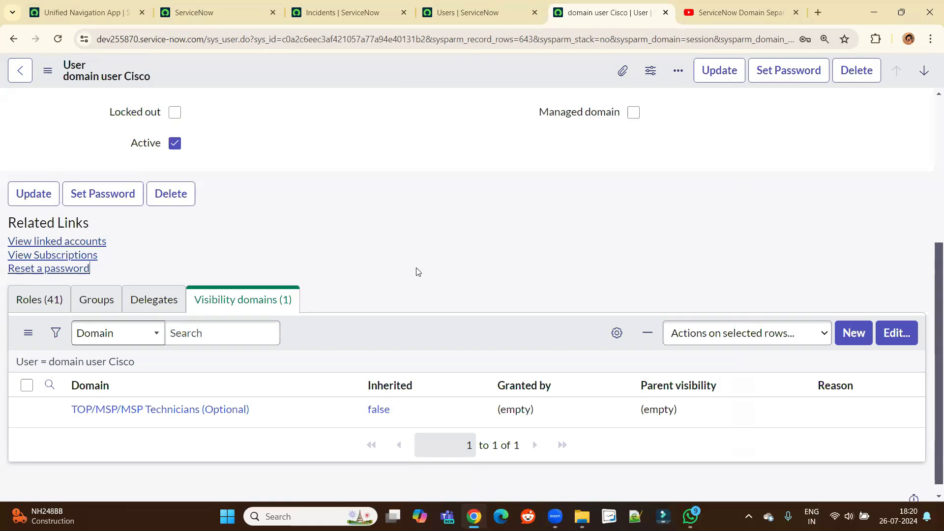
# View the ITSM App-Dev group's visibility domains from the separately opened group members list, and return to domain user Cisco's record
pyautogui.click(110, 300)
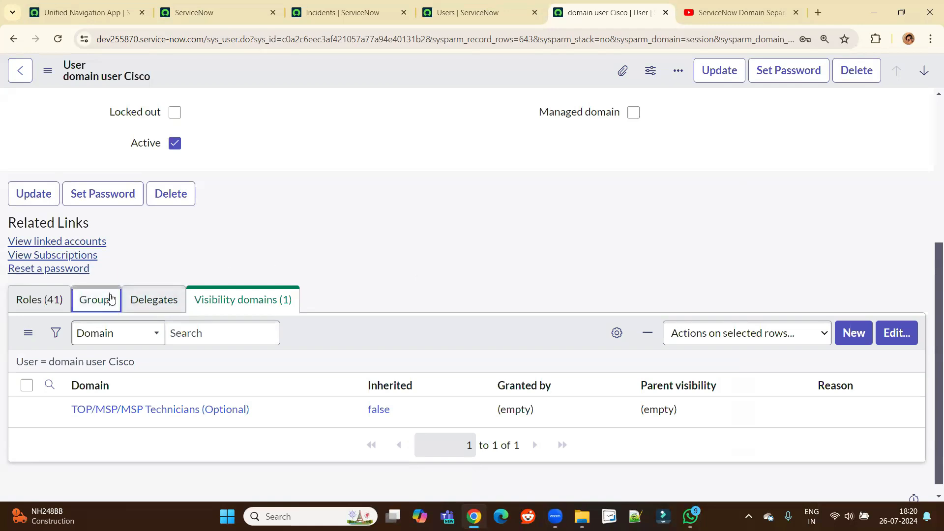
pyautogui.rightClick(106, 363)
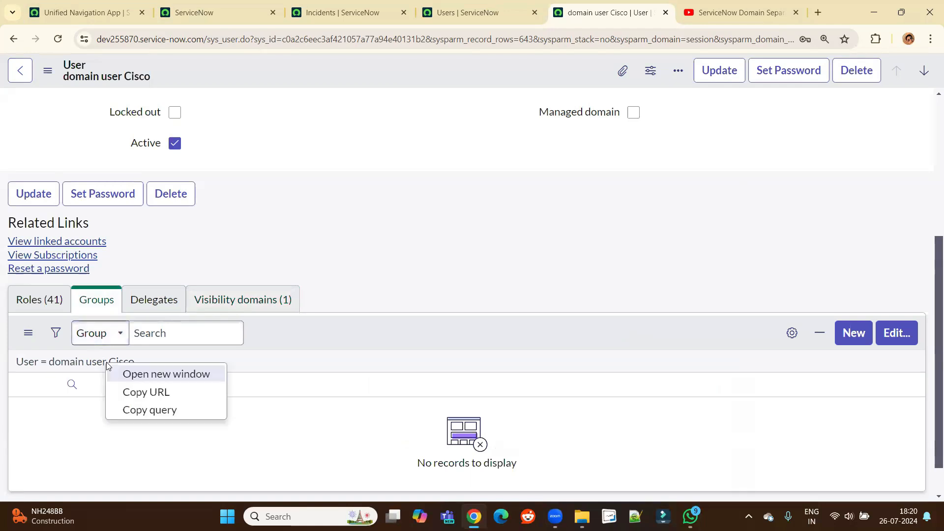
pyautogui.click(129, 375)
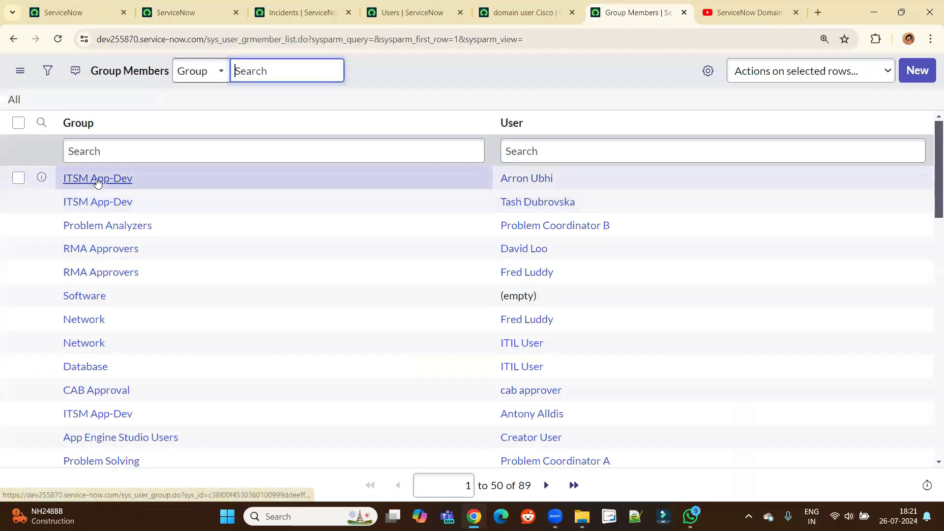
pyautogui.click(108, 178)
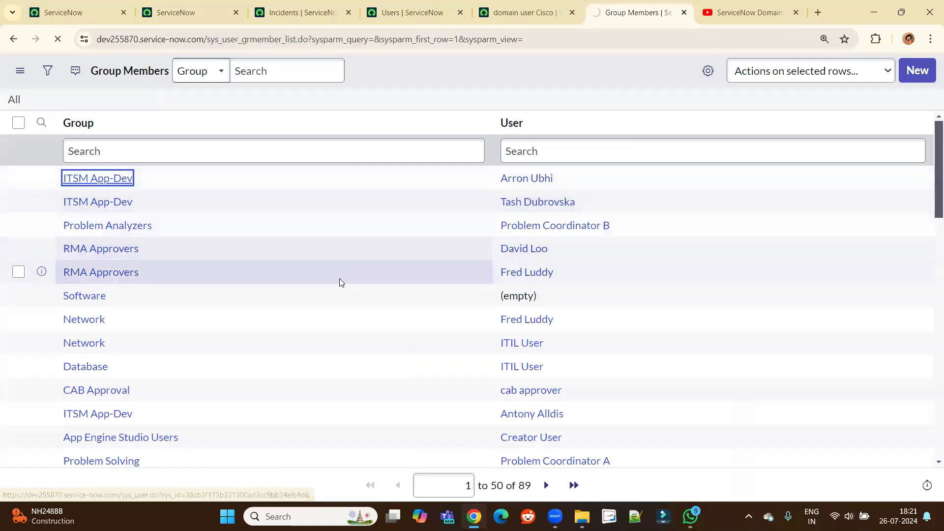
pyautogui.click(247, 349)
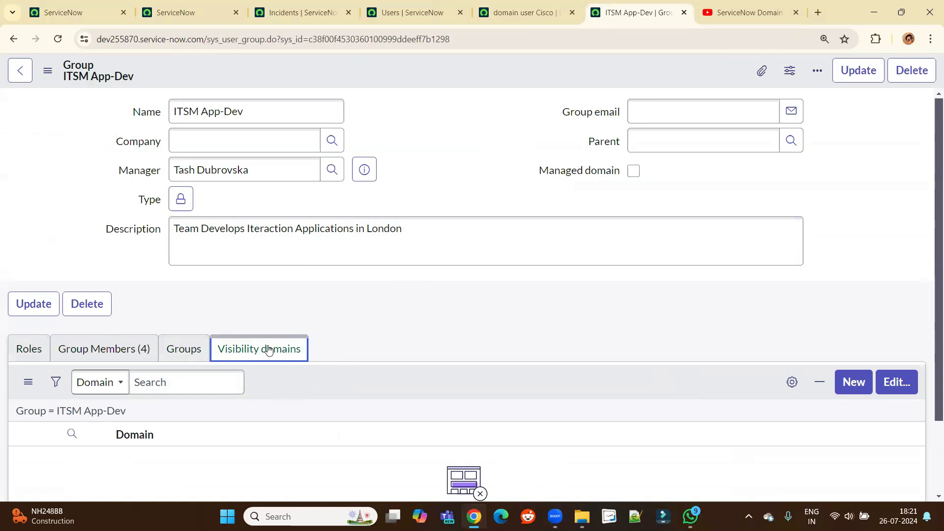
pyautogui.click(411, 307)
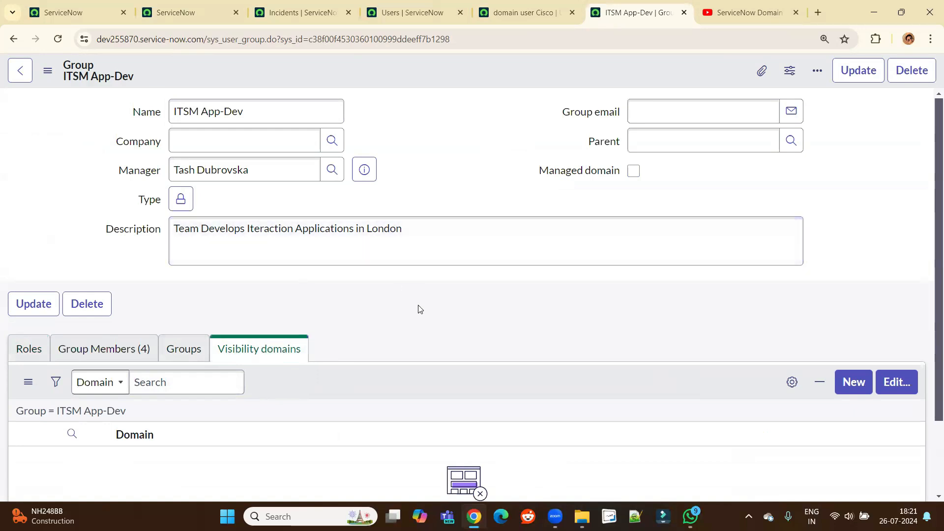
pyautogui.click(513, 3)
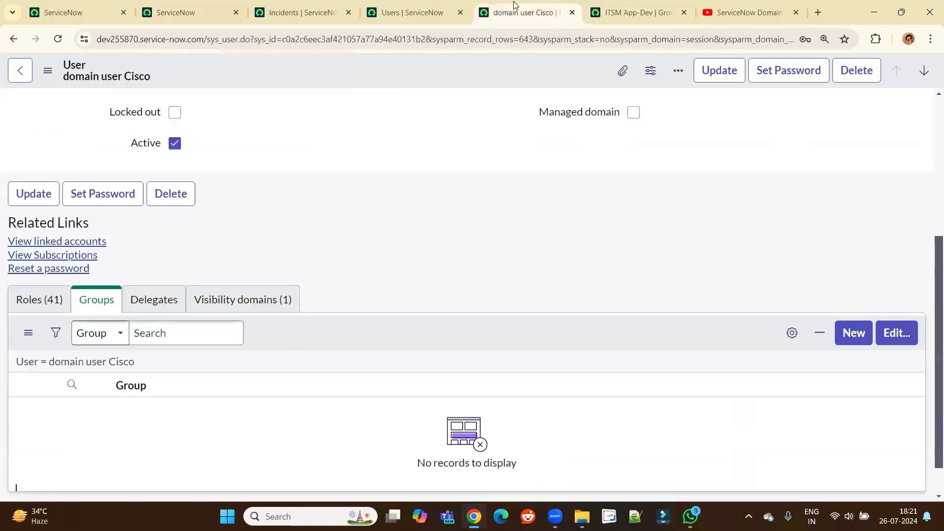
pyautogui.click(288, 306)
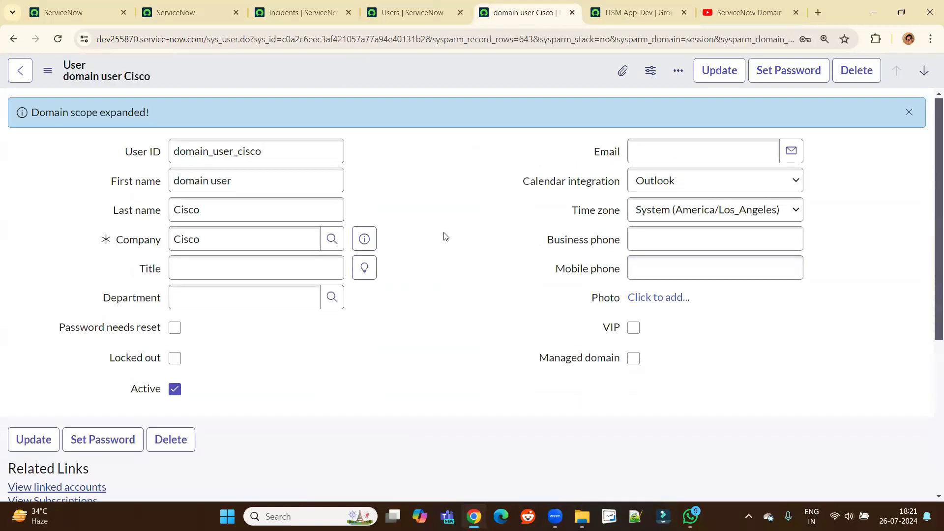